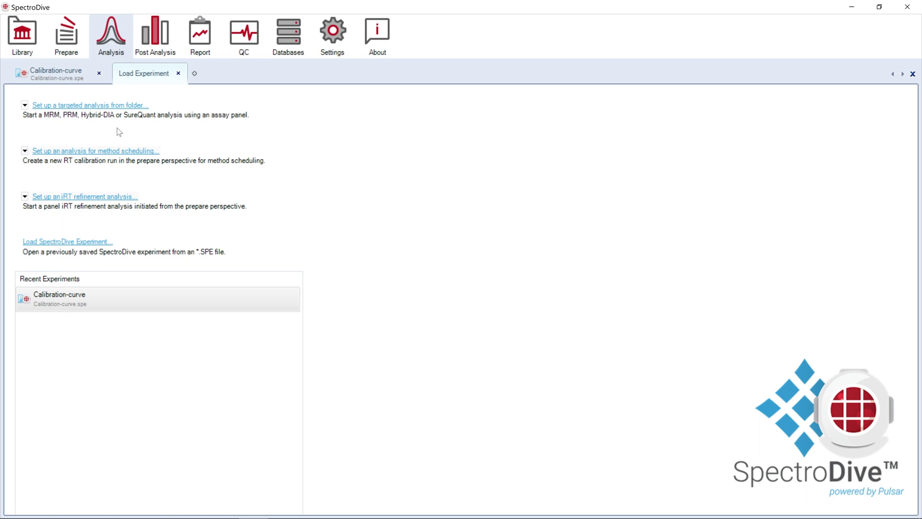
# Step: Start a targeted analysis from the PlasmaDive PRM Dilution Series folder, trimming the shared run-name pattern
pyautogui.click(116, 104)
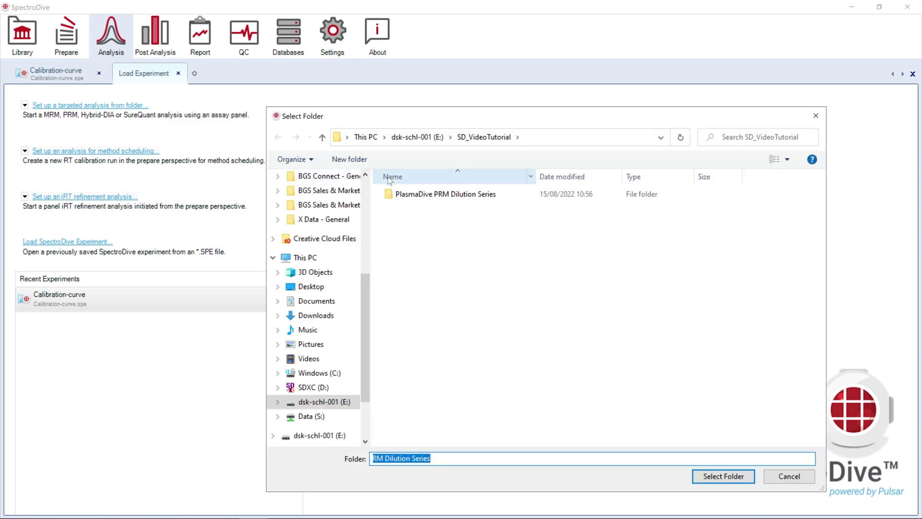
pyautogui.click(719, 479)
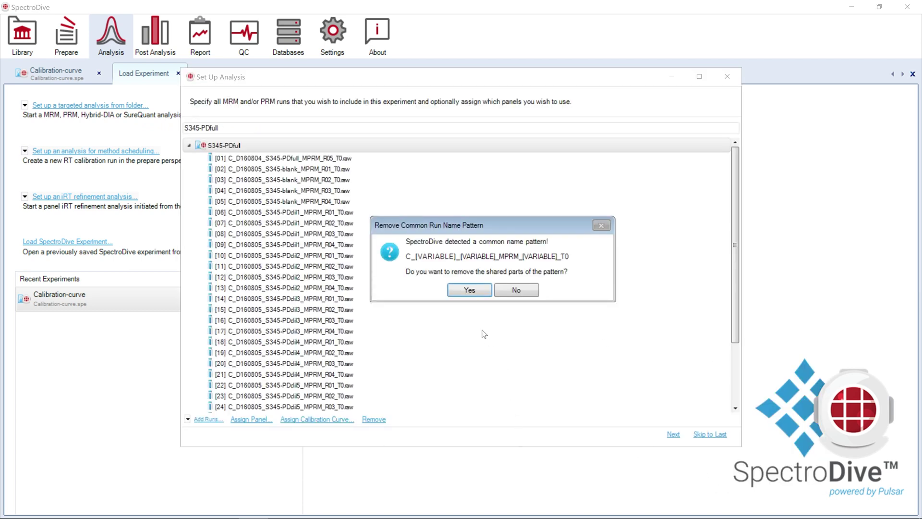
pyautogui.click(464, 292)
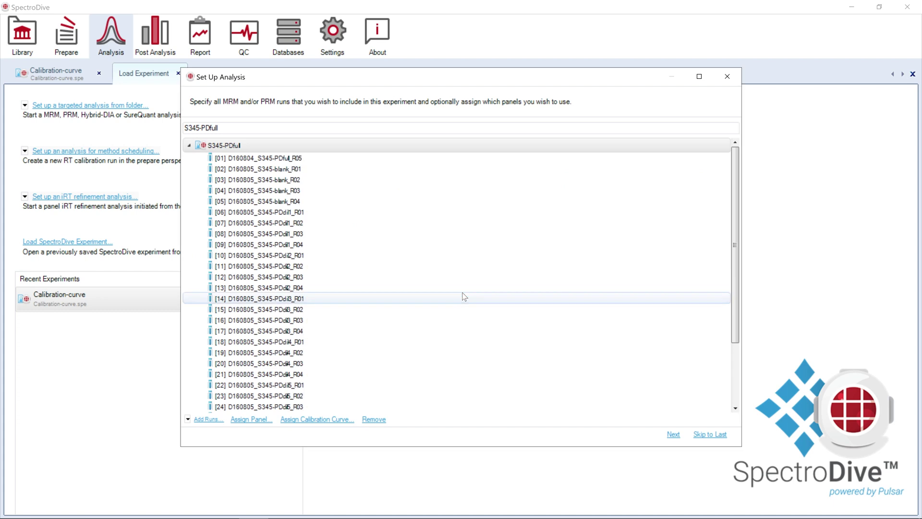
# Step: Assign the PlasmaDive™ 100.2.PRM [HUMAN] panel to every calibrant run
pyautogui.click(251, 419)
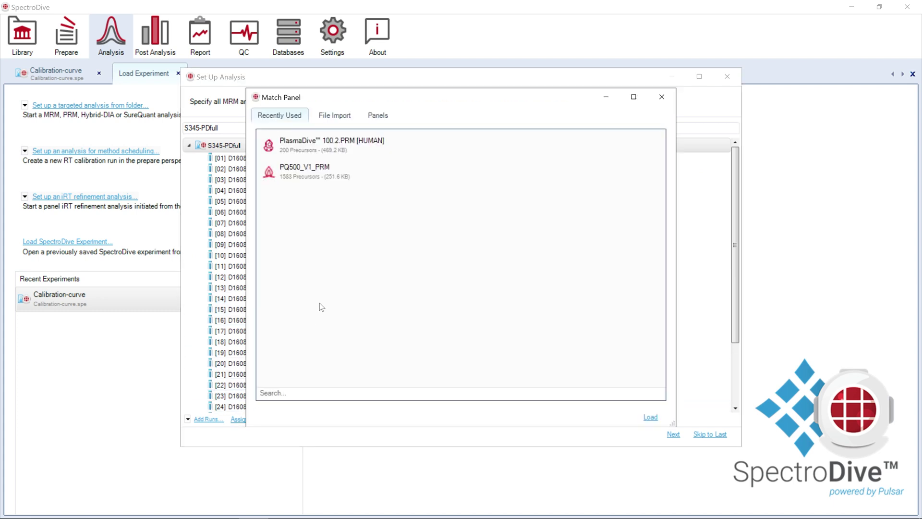
pyautogui.click(388, 152)
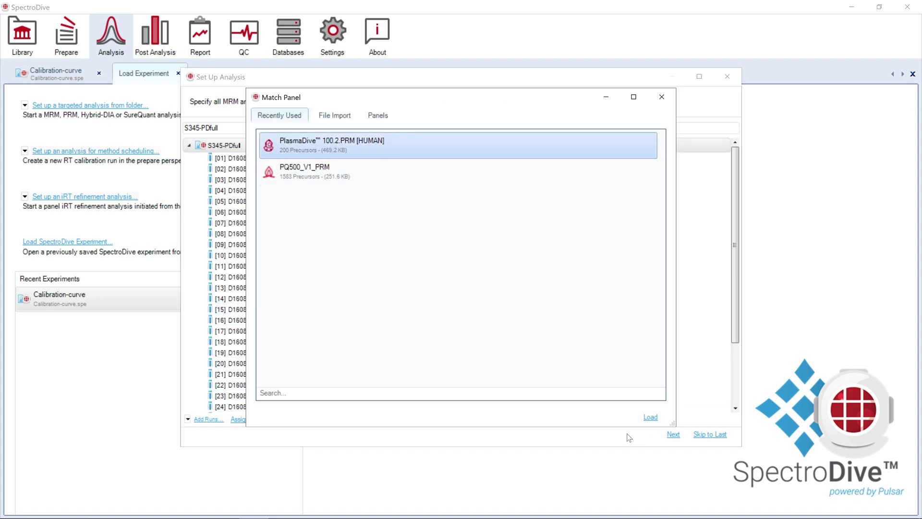
pyautogui.click(649, 415)
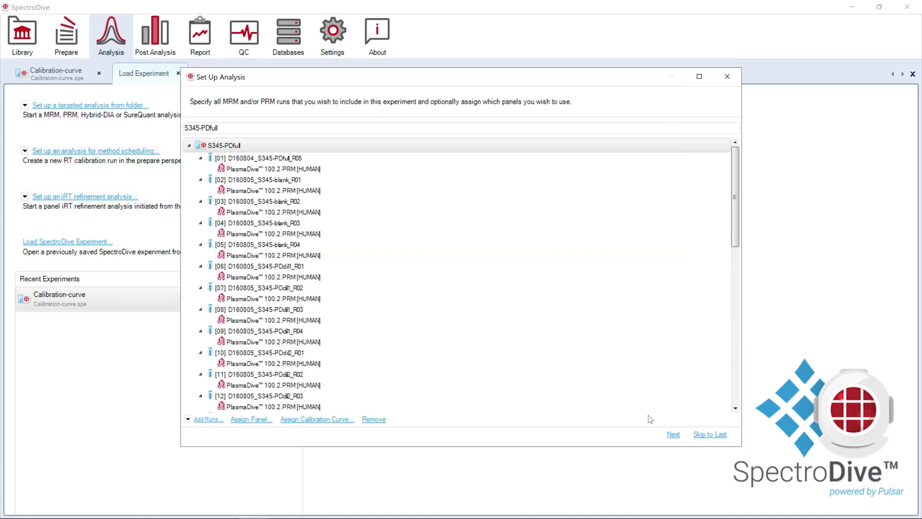
# Step: In the Workflow settings, enable Inverted and Reference based Identification for the spike-in workflow
pyautogui.click(675, 435)
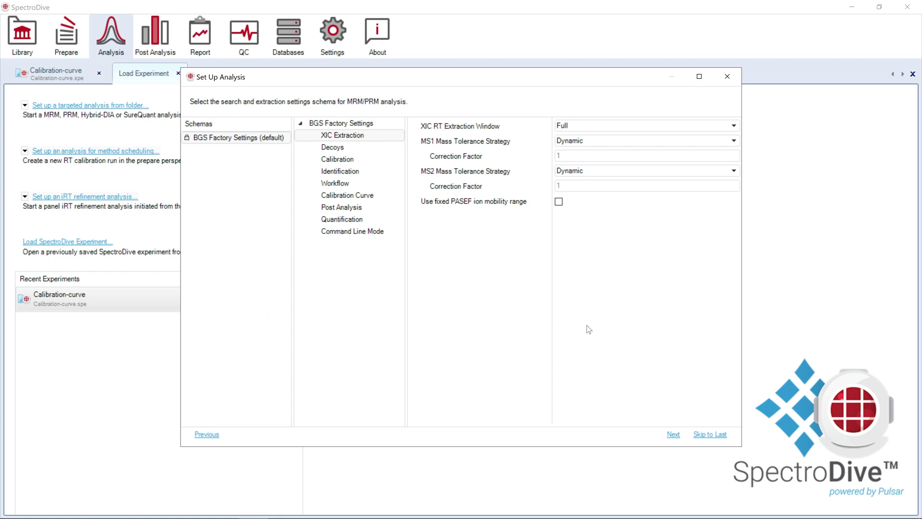
pyautogui.click(359, 186)
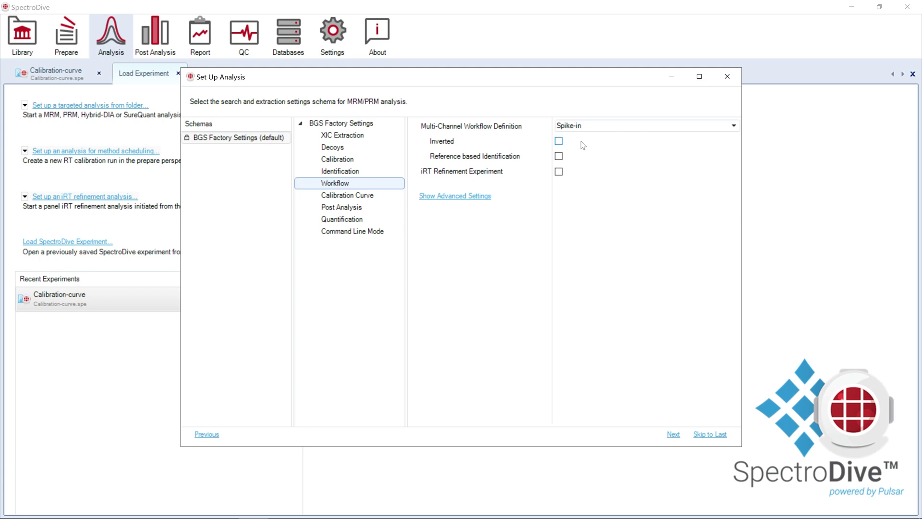
pyautogui.click(559, 141)
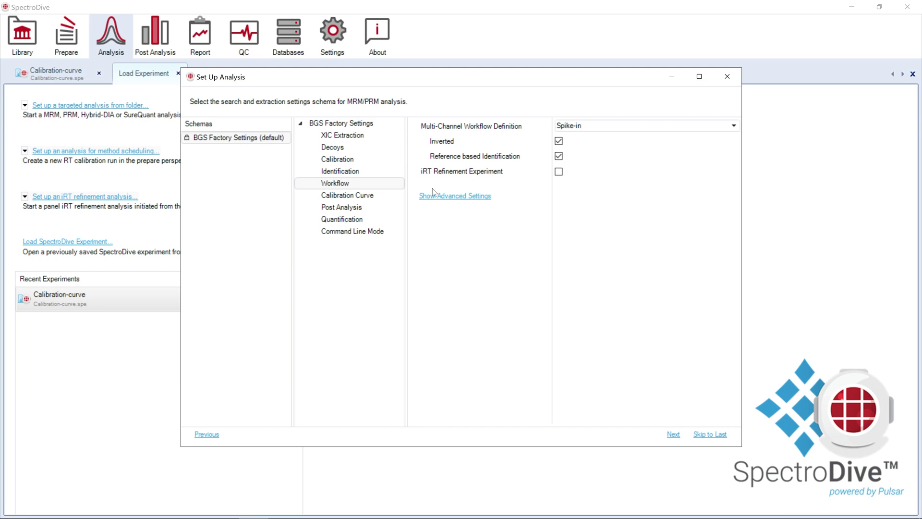
# Step: Process runs as a calibration curve varying Heavy peptides, with Determine Linear Range enabled
pyautogui.click(394, 195)
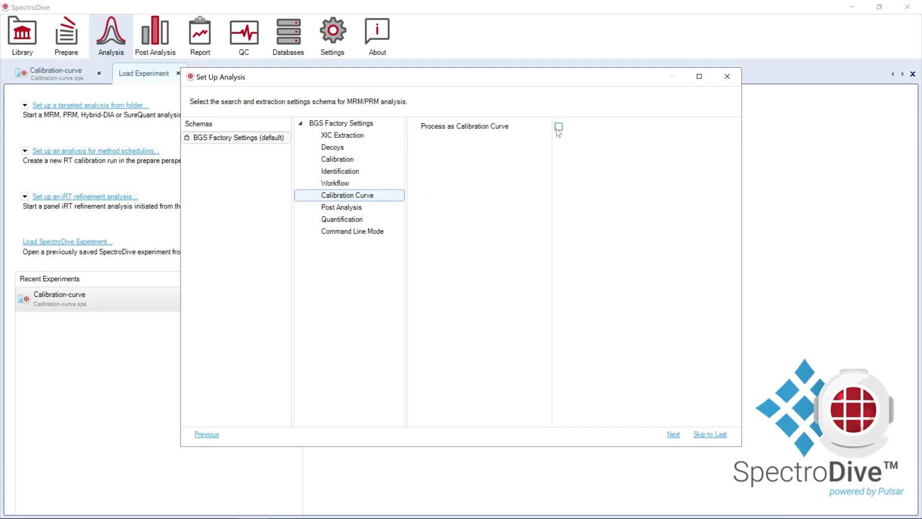
pyautogui.click(558, 127)
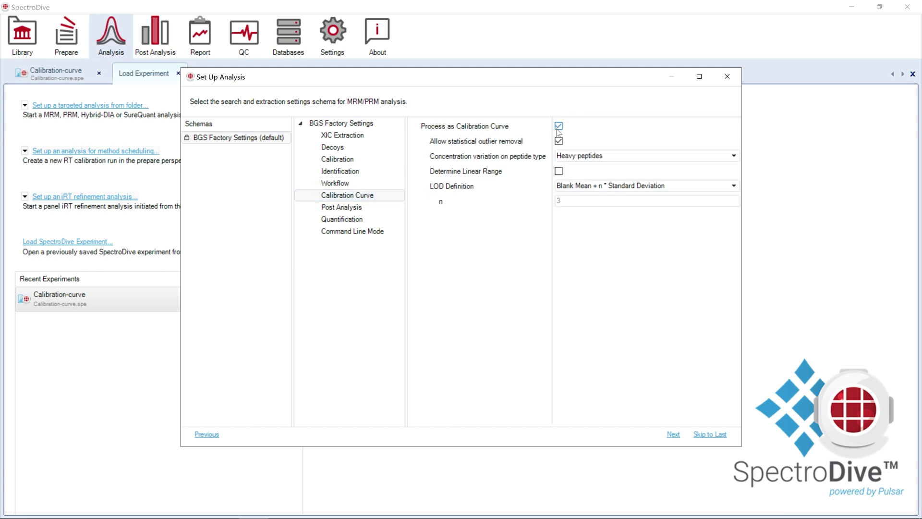
pyautogui.click(642, 159)
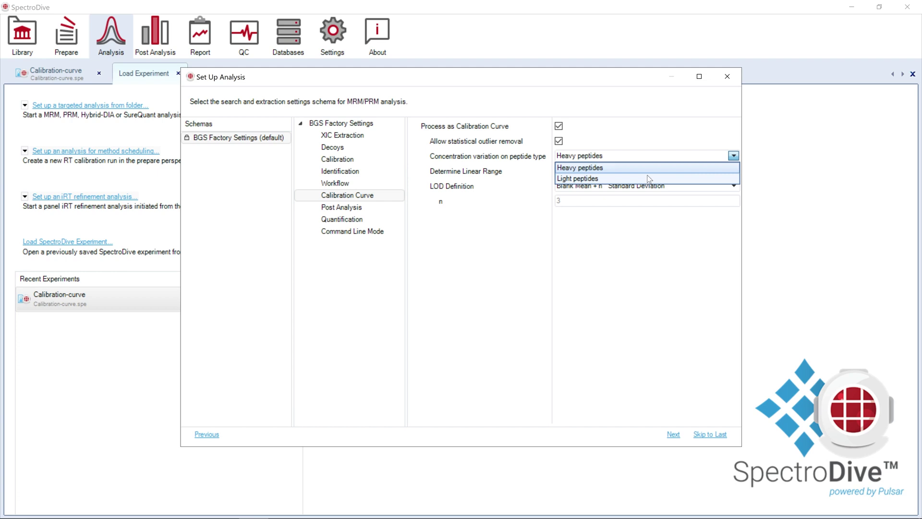
pyautogui.click(648, 172)
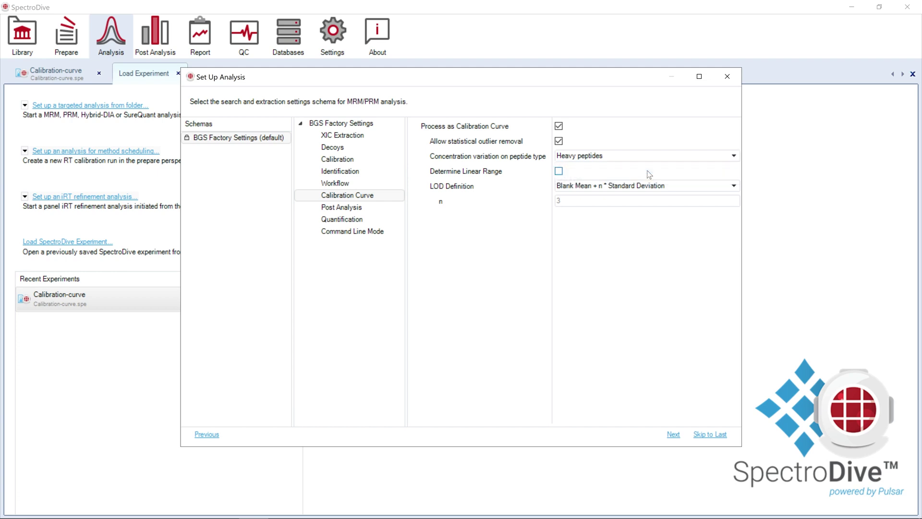
pyautogui.click(558, 172)
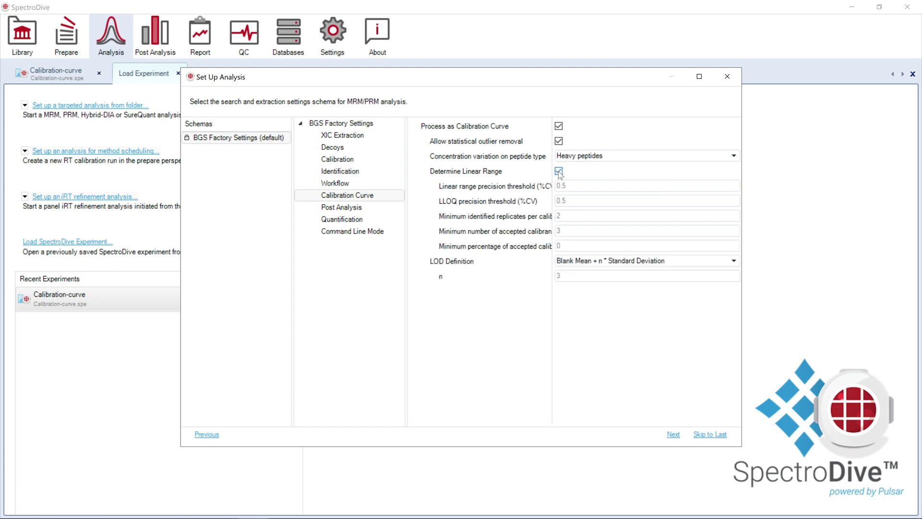
# Step: Review the peptide starting-quantity table, dismiss the peptide information export, and continue to calibrant conditions
pyautogui.click(674, 435)
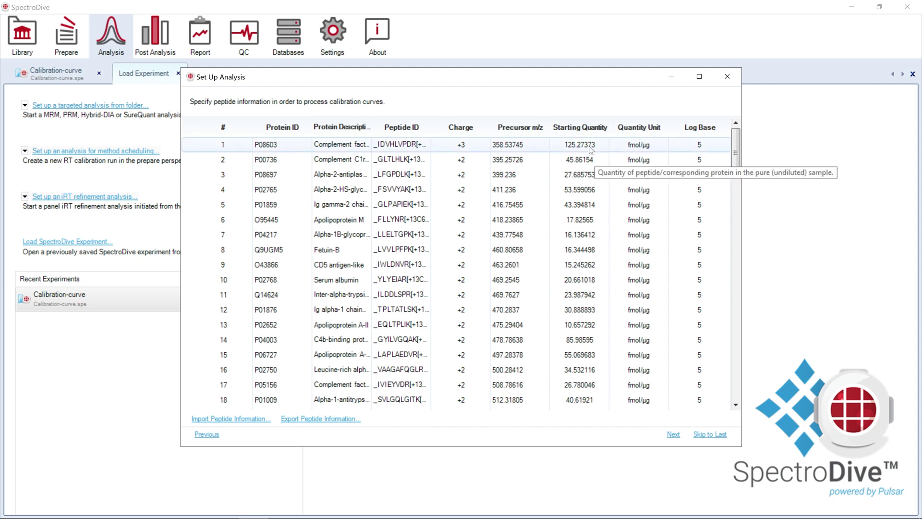
pyautogui.doubleClick(589, 145)
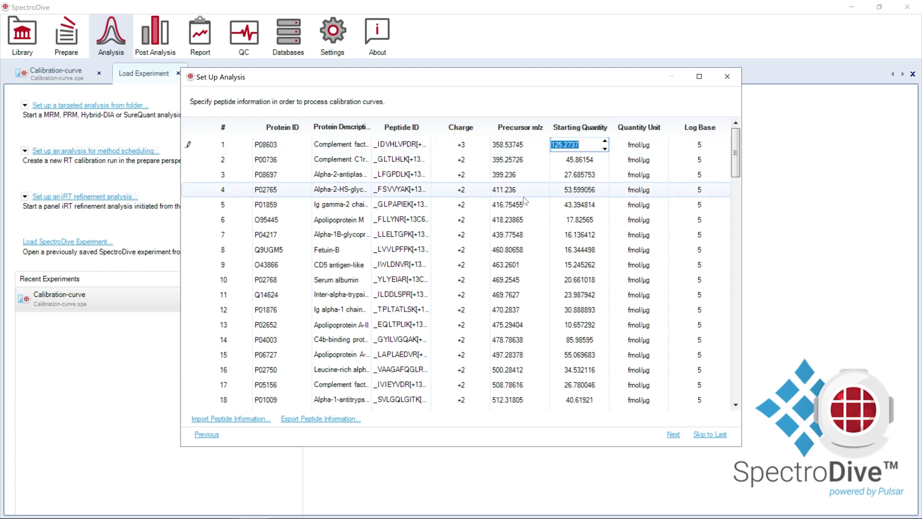
pyautogui.click(317, 419)
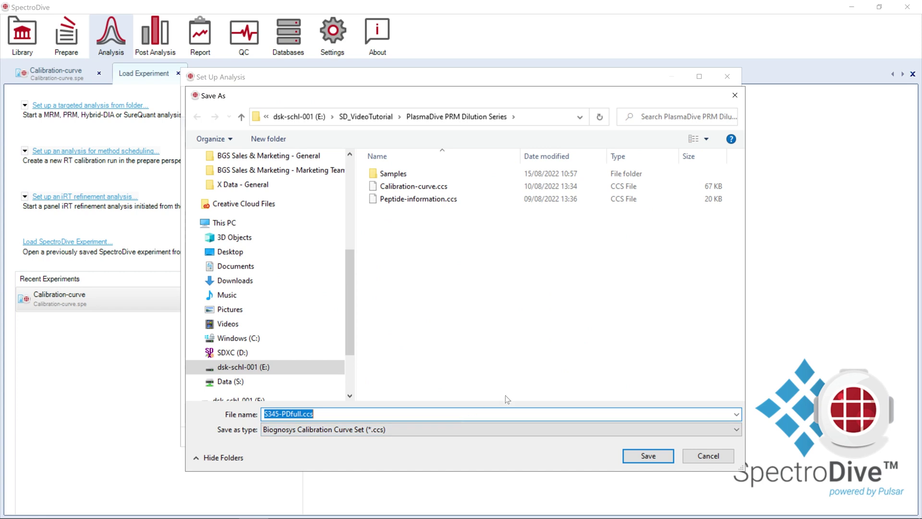
pyautogui.click(735, 96)
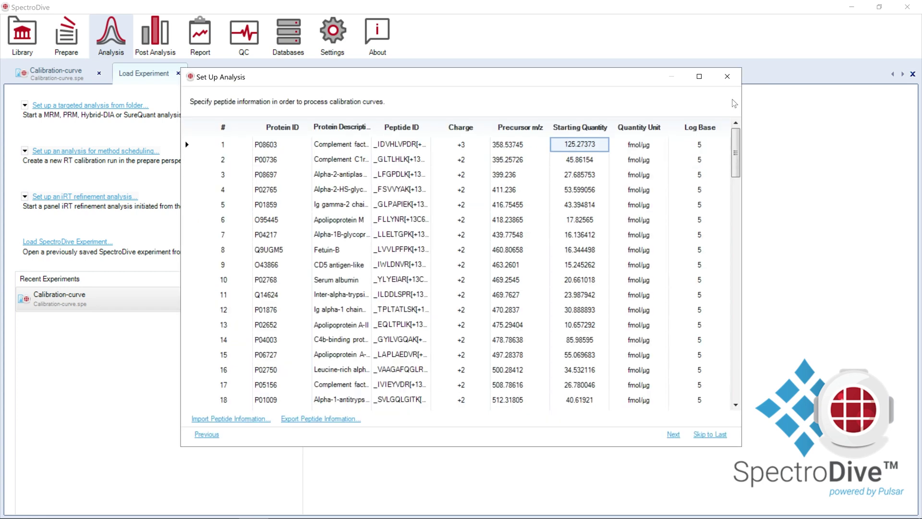
pyautogui.click(674, 435)
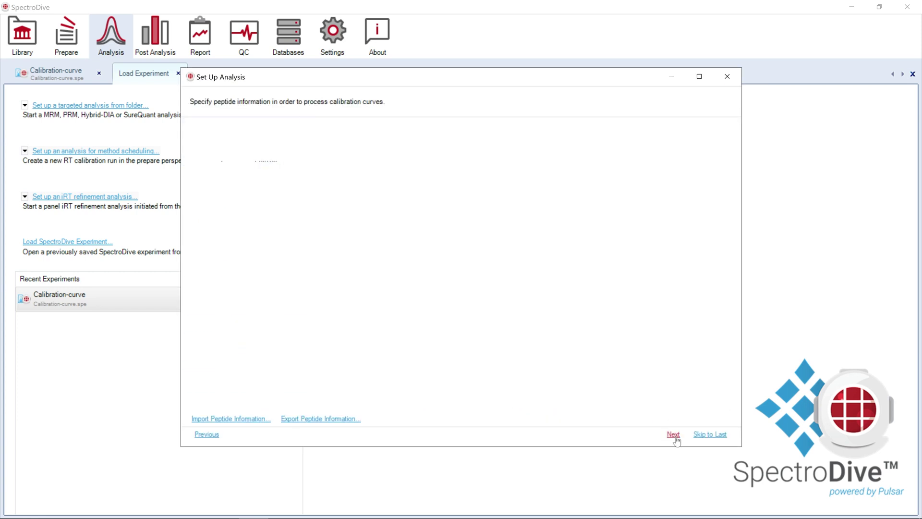
# Step: Import the calibrant conditions from Calibrants Conditions Setup.xls and review the table
pyautogui.click(253, 419)
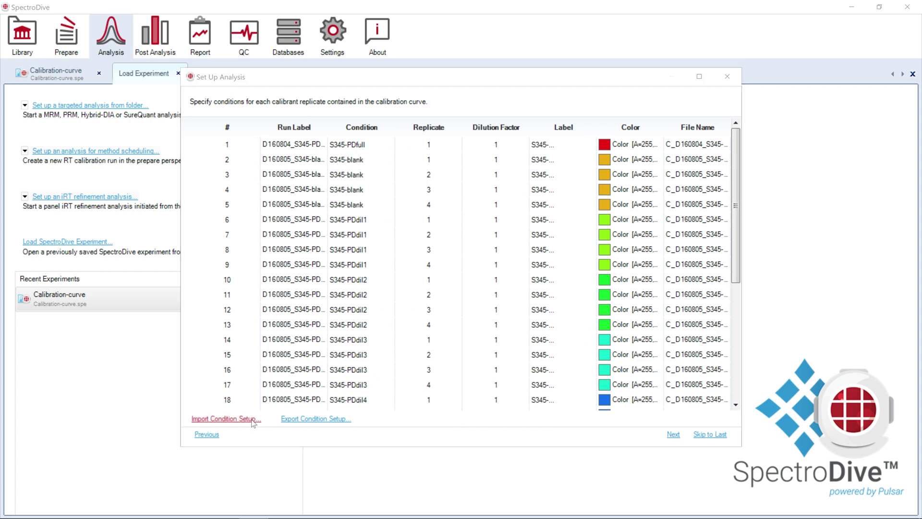
pyautogui.click(405, 187)
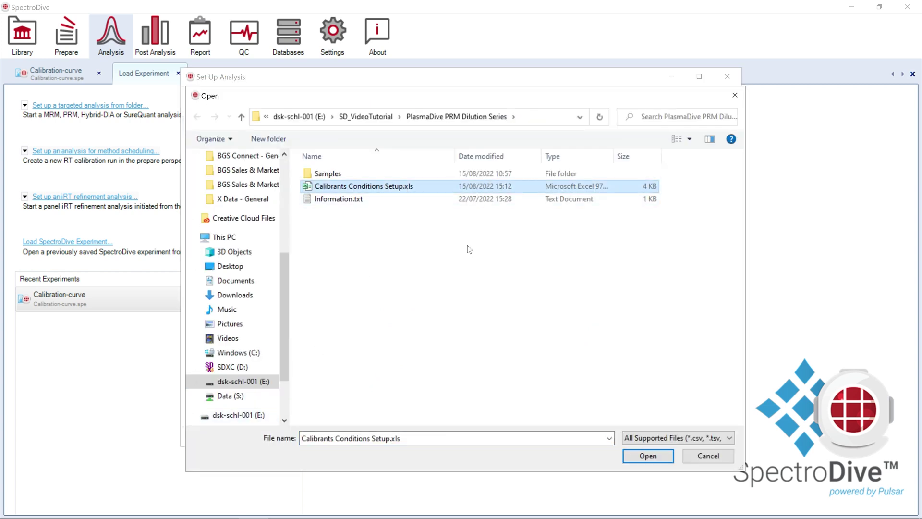
pyautogui.click(627, 457)
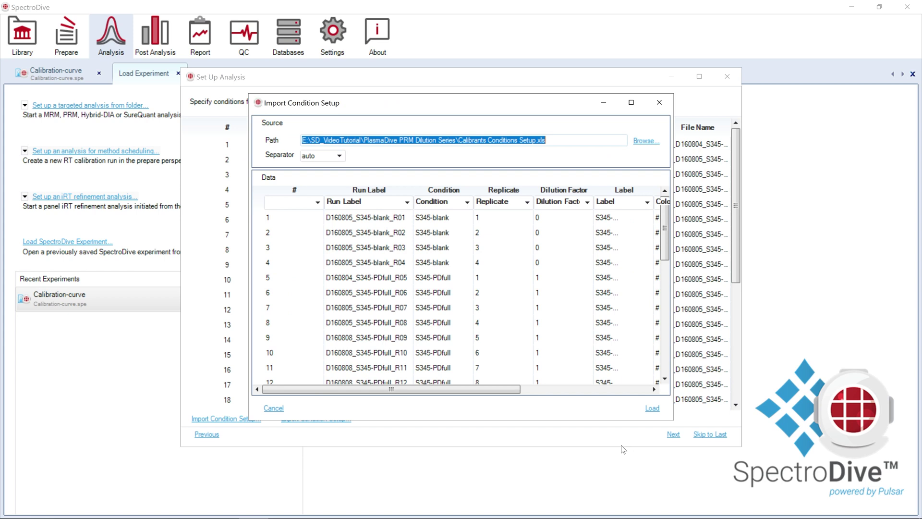
pyautogui.click(651, 409)
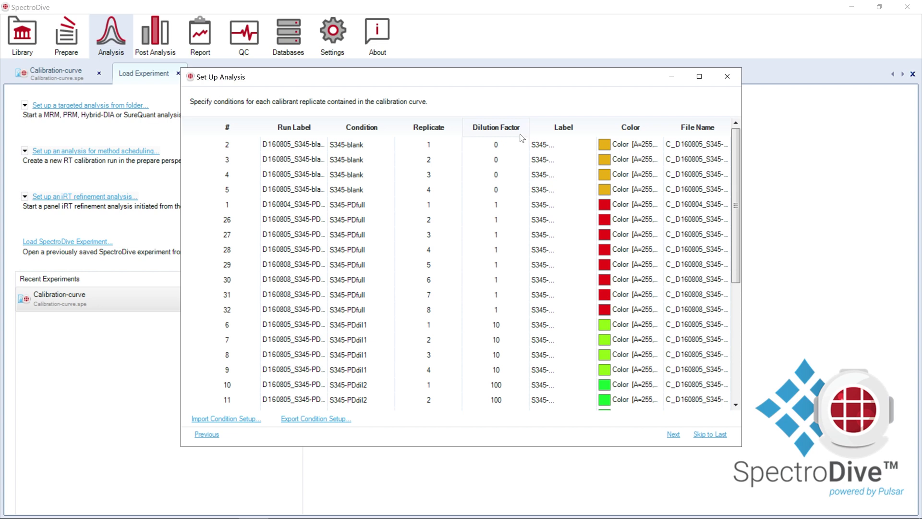
pyautogui.moveTo(517, 149)
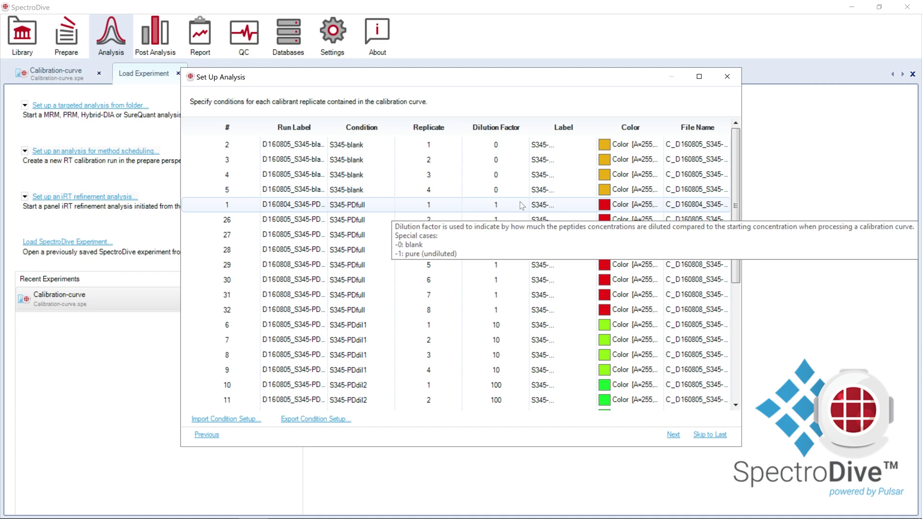
pyautogui.scroll(-5, 522, 206)
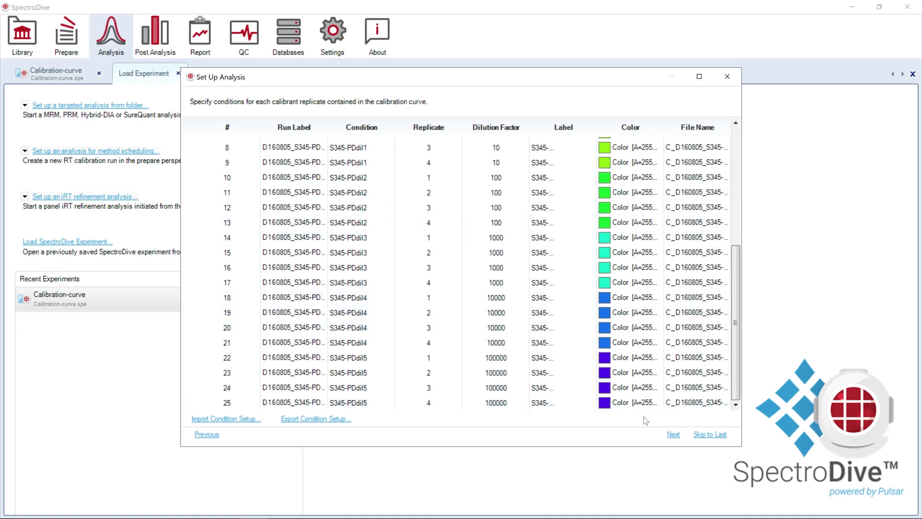
# Step: Proceed past the unequal-replicates warning to the summary, then close the analysis setup
pyautogui.click(673, 435)
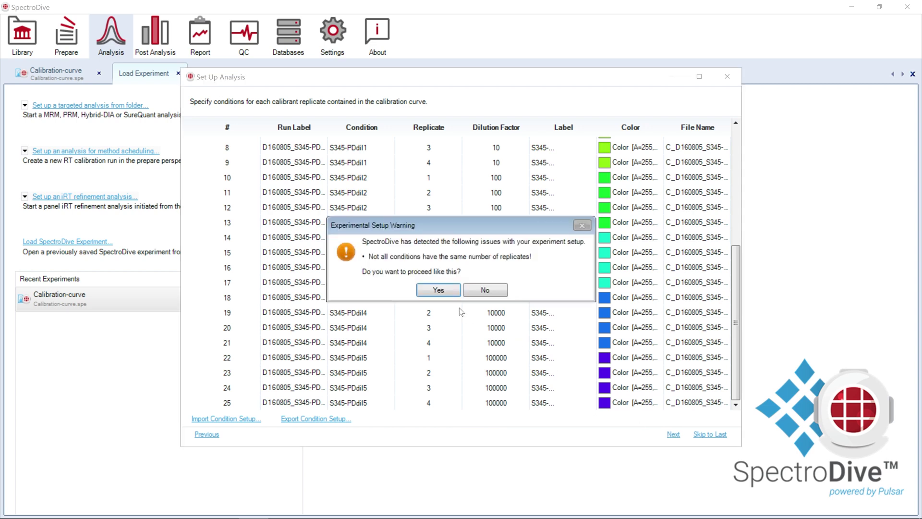
pyautogui.click(439, 290)
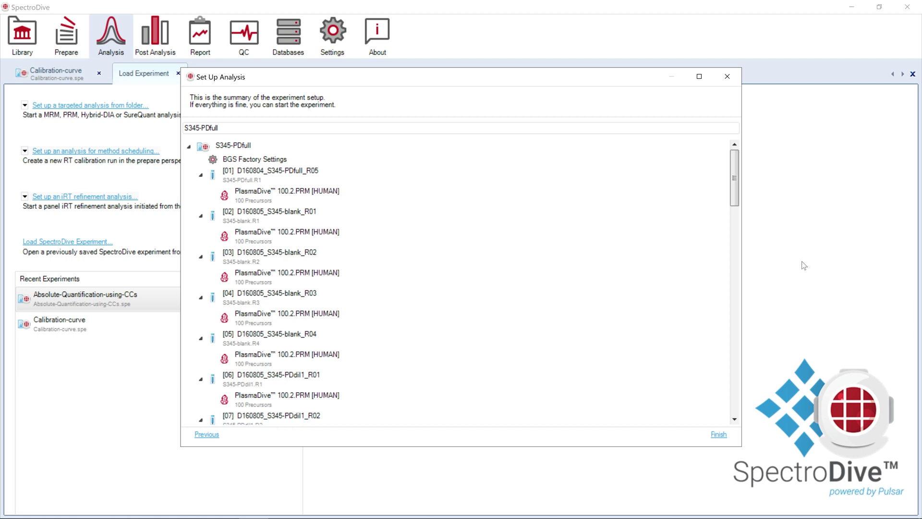
pyautogui.click(728, 77)
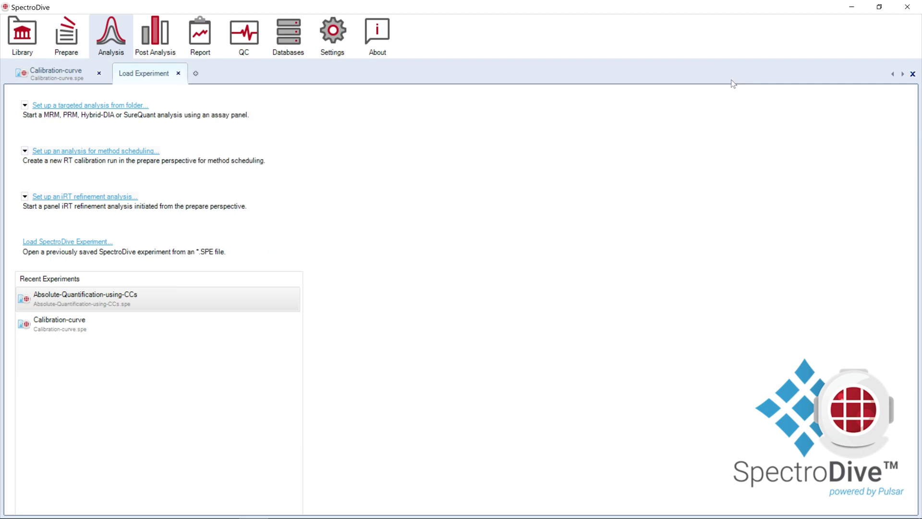
# Step: Inspect the ANGT_HUMAN ALQDQLVLVAAK calibration curve's 0.007 fmol/µg LOD and its data points
pyautogui.click(64, 72)
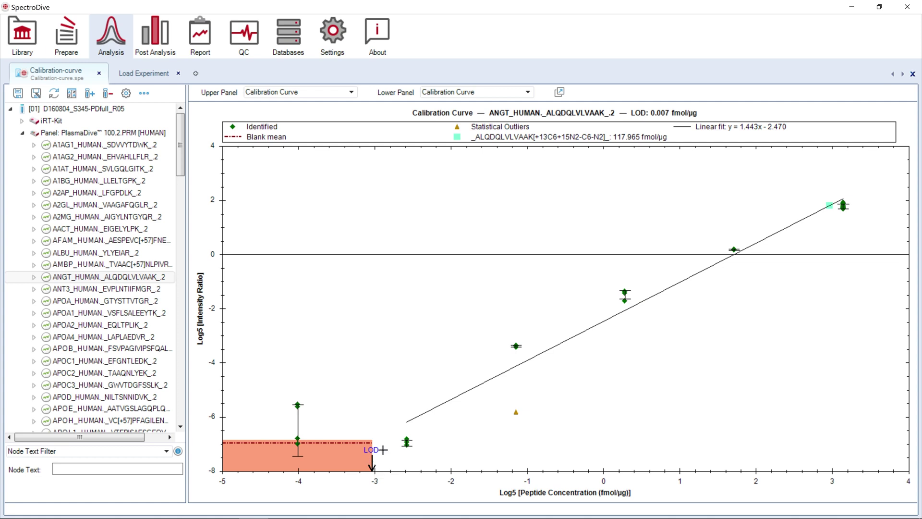
pyautogui.moveTo(368, 455)
pyautogui.moveTo(627, 294)
# Step: From the Load Experiment page, start a new targeted analysis from a run folder
pyautogui.click(144, 93)
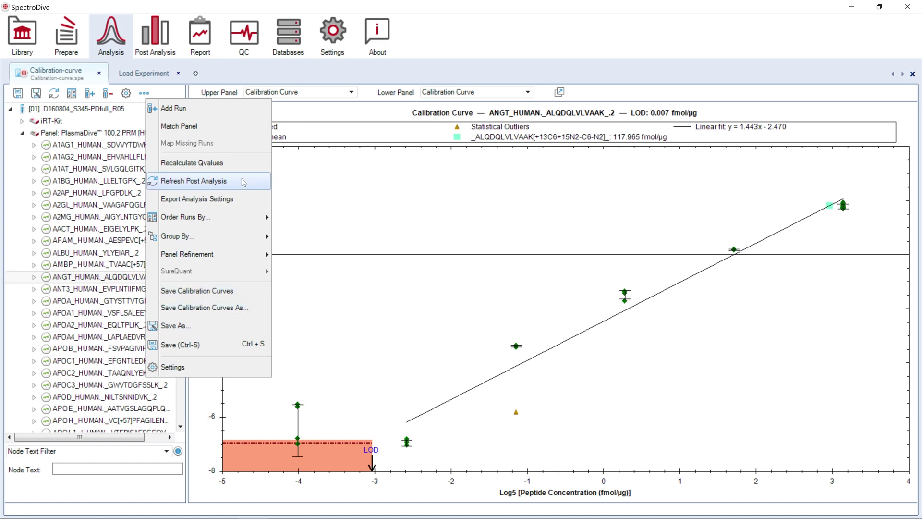
pyautogui.click(232, 73)
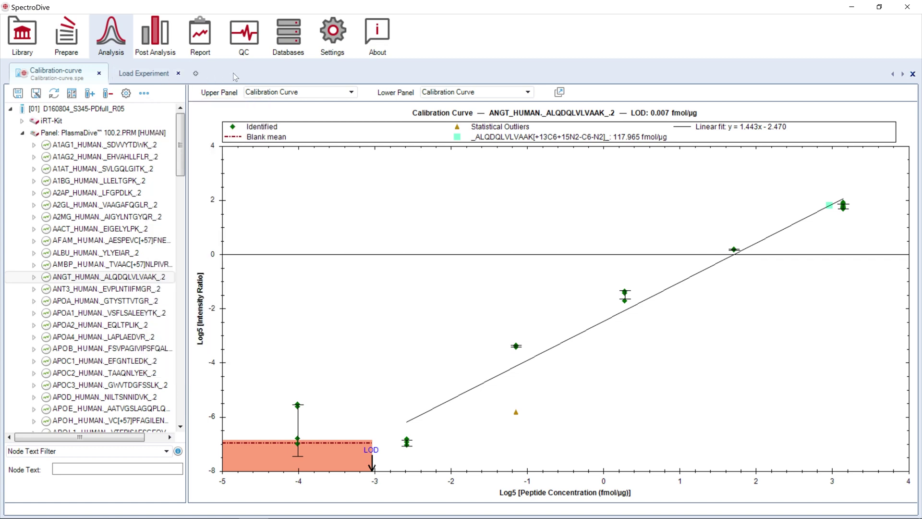
pyautogui.click(144, 73)
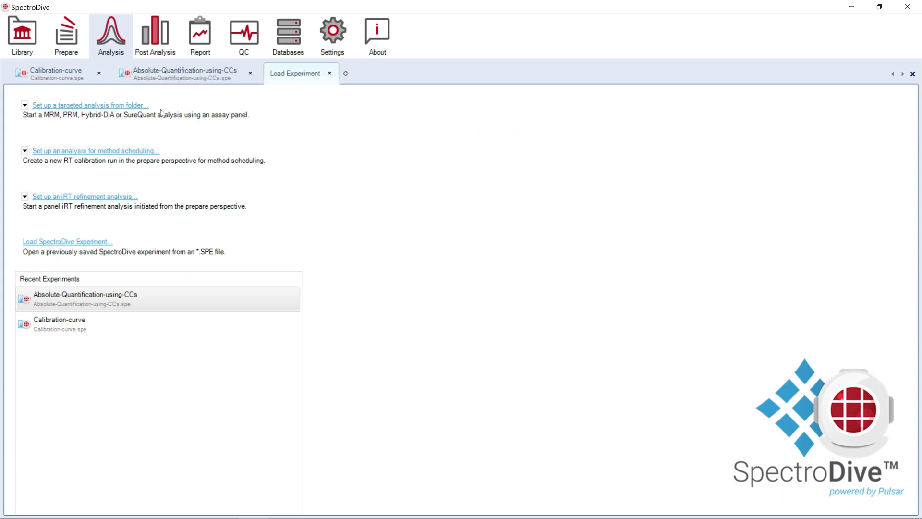
pyautogui.click(143, 106)
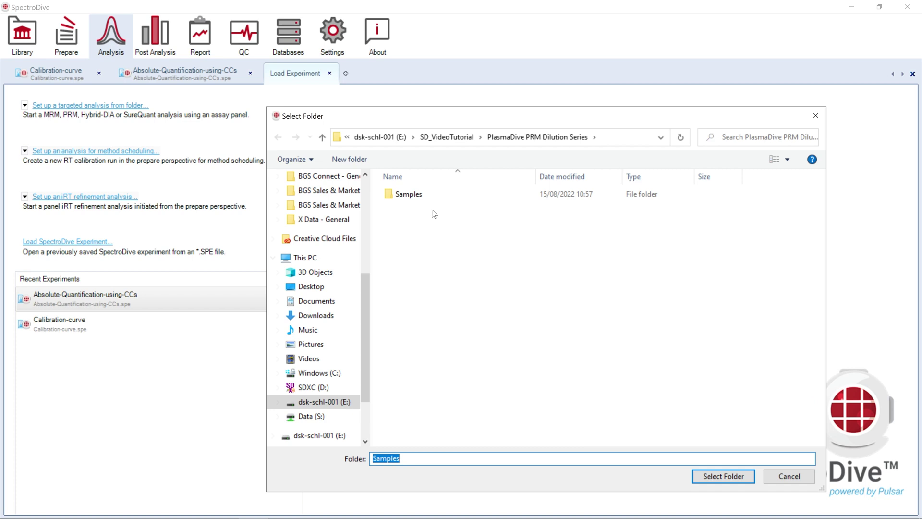
# Step: Load the Samples folder runs with trimmed names and assign the PlasmaDive 100.2.PRM [HUMAN] panel
pyautogui.doubleClick(432, 197)
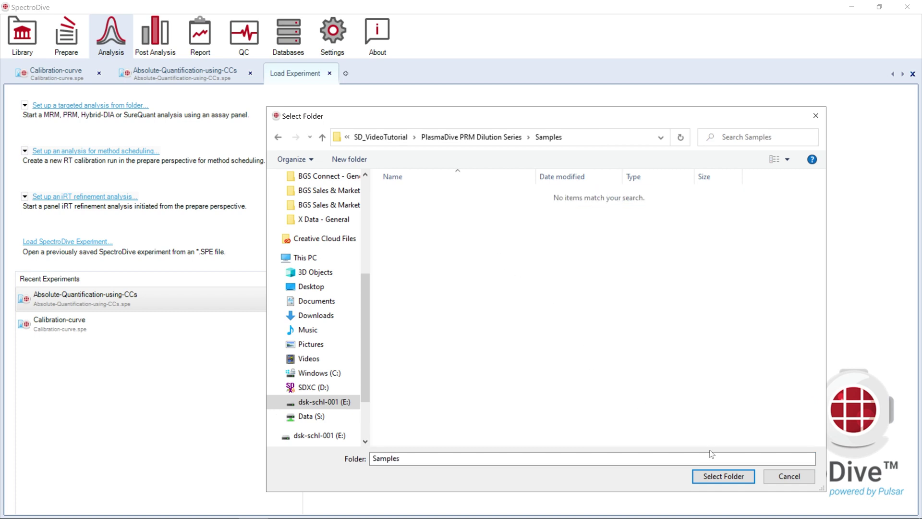
pyautogui.click(718, 475)
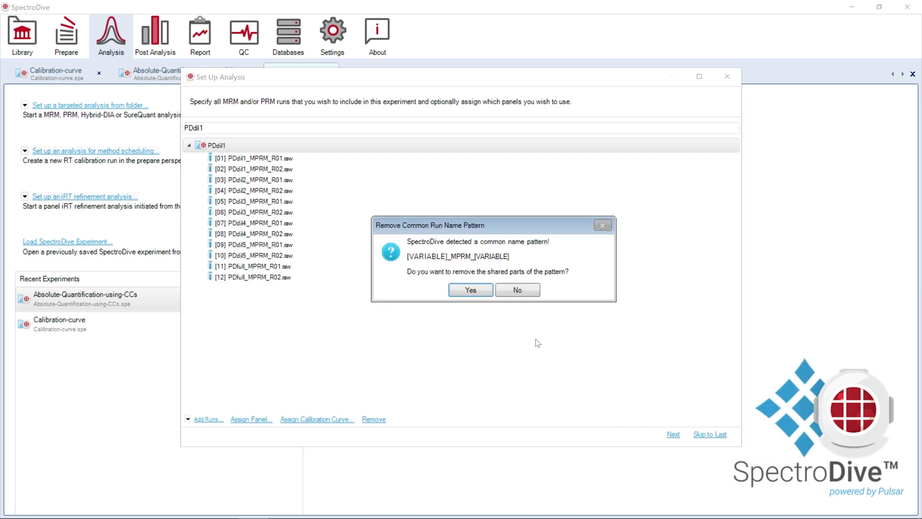
pyautogui.click(482, 292)
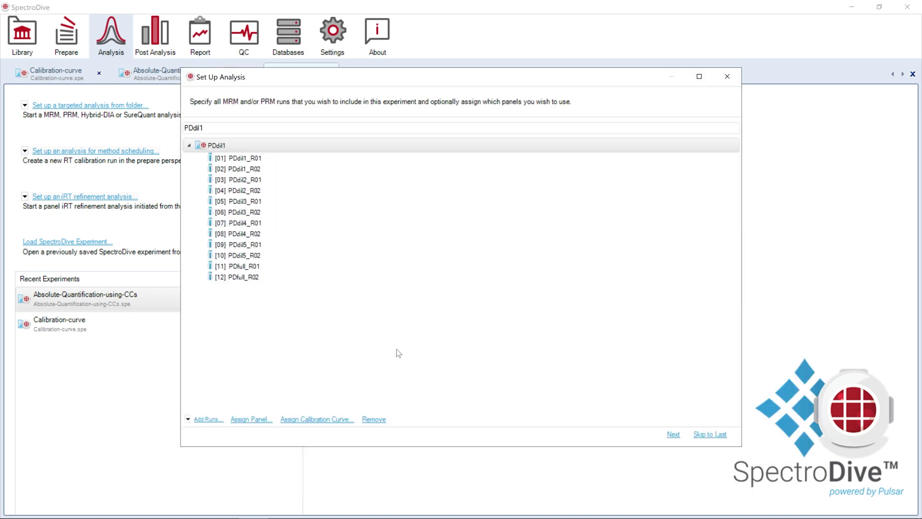
pyautogui.click(261, 421)
pyautogui.click(382, 145)
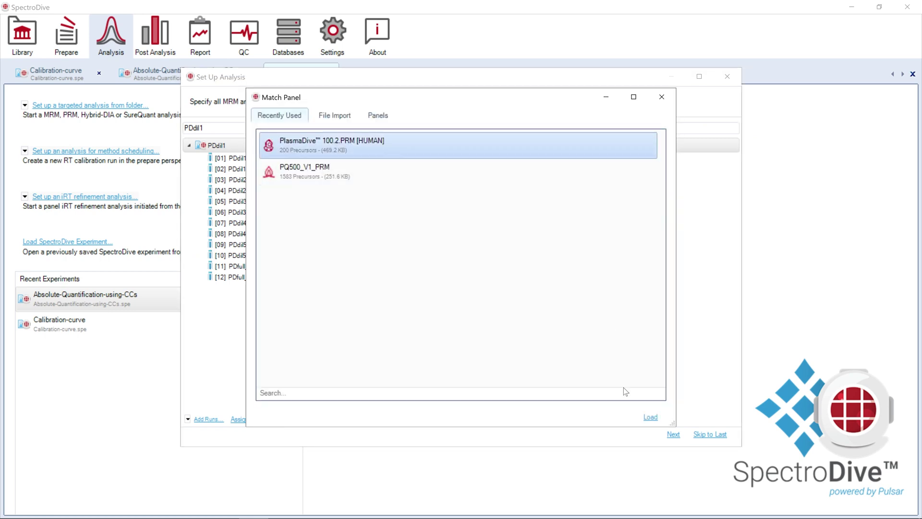
pyautogui.click(651, 417)
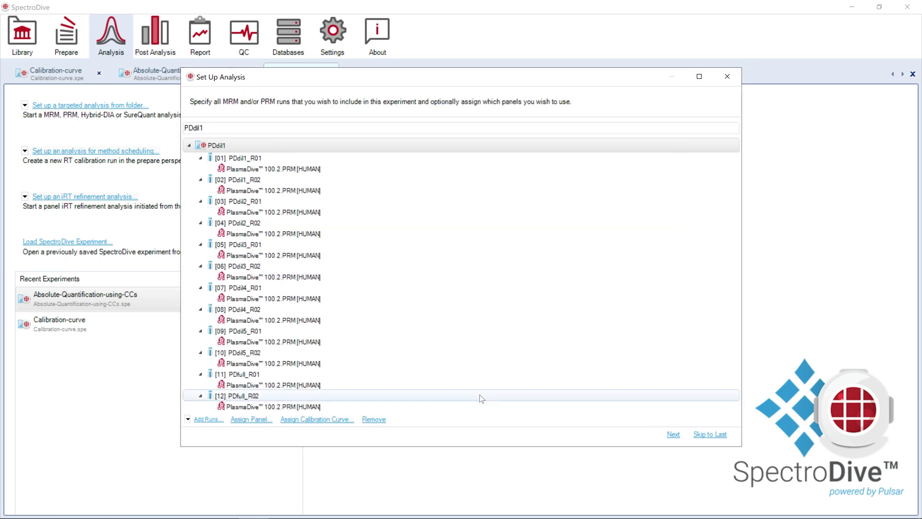
# Step: Attach Calibration-curve.ccs to the sample runs and continue to the extraction settings
pyautogui.click(338, 419)
pyautogui.click(401, 187)
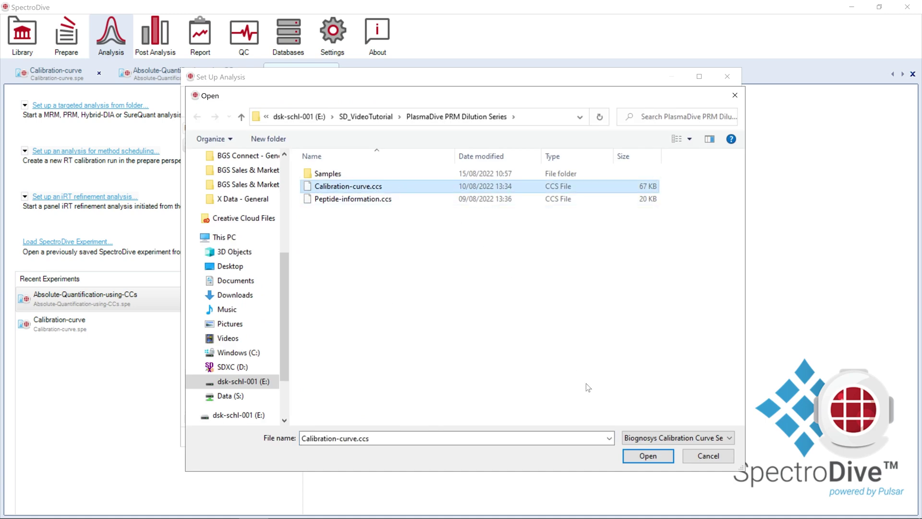
pyautogui.click(648, 455)
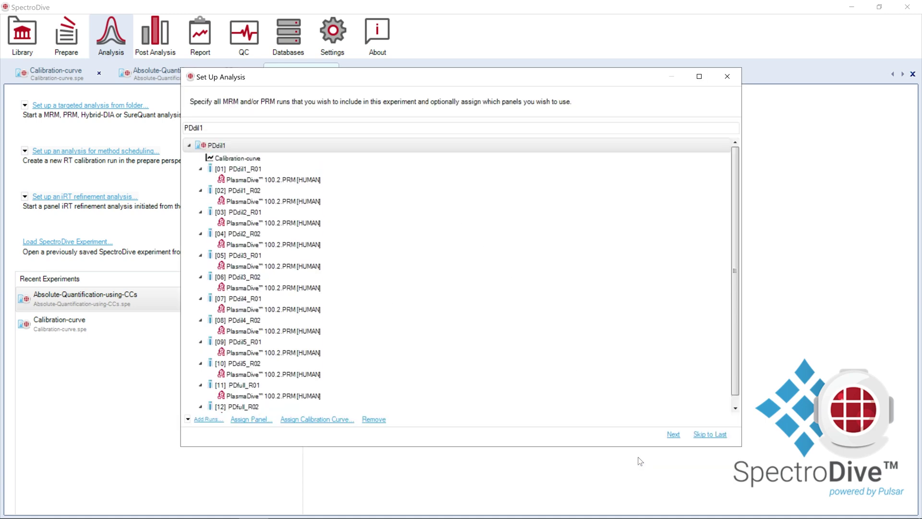
pyautogui.click(673, 435)
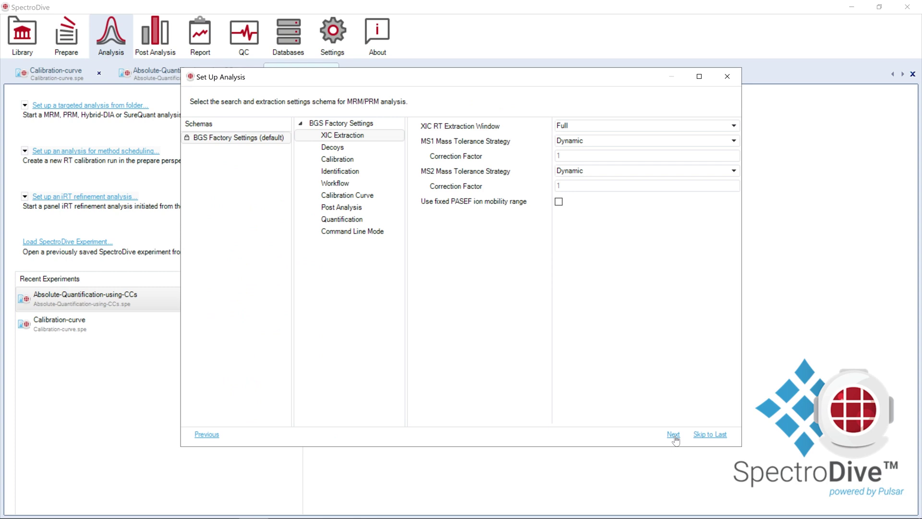
# Step: In the Workflow settings, tick Inverted and Reference based Identification for the sample analysis
pyautogui.click(382, 186)
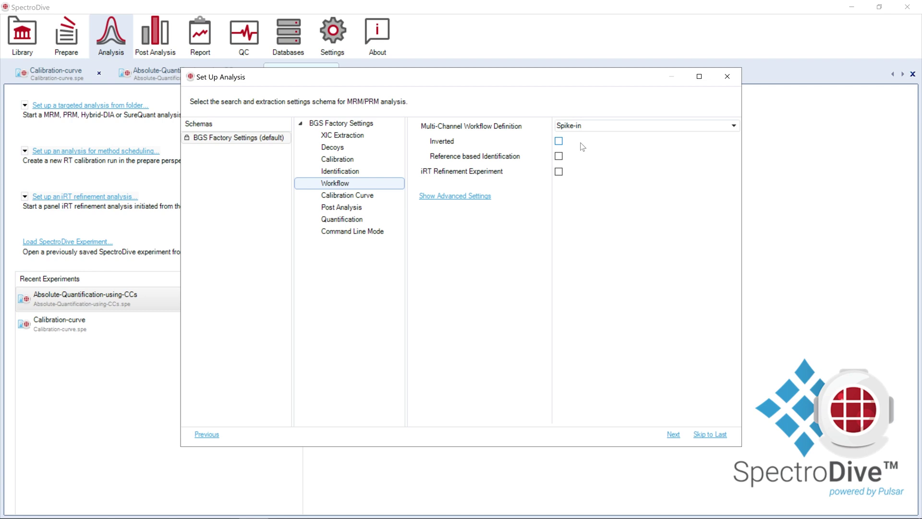
pyautogui.click(559, 141)
pyautogui.click(560, 152)
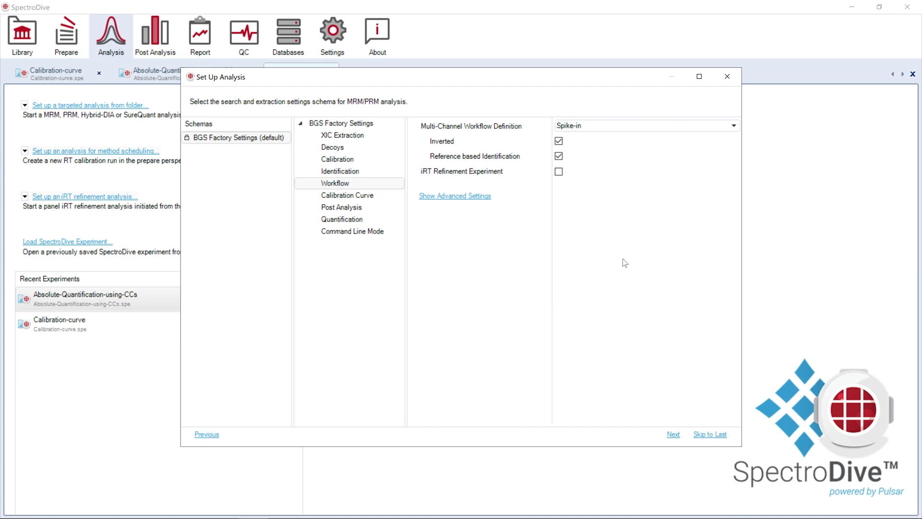
# Step: Load run conditions from ConditionSetup.xls, pass the experiment summary, and close the analysis setup
pyautogui.click(672, 436)
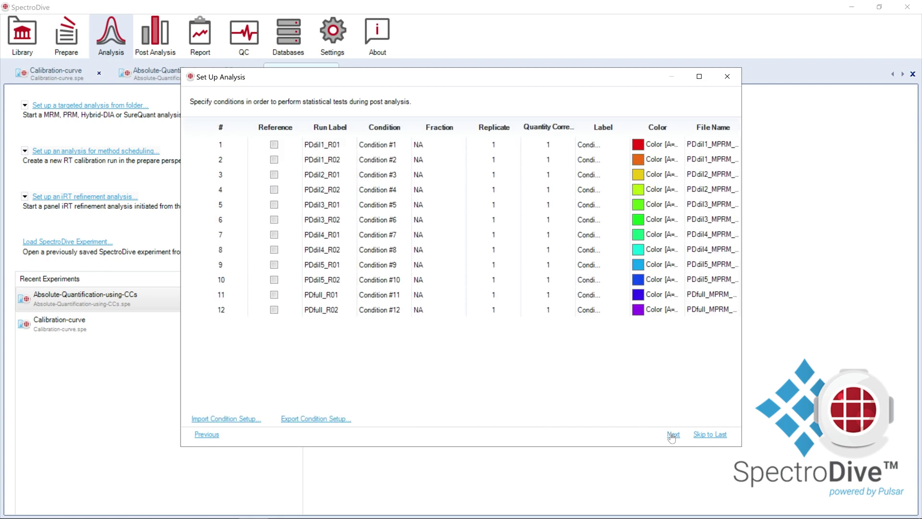
pyautogui.click(253, 420)
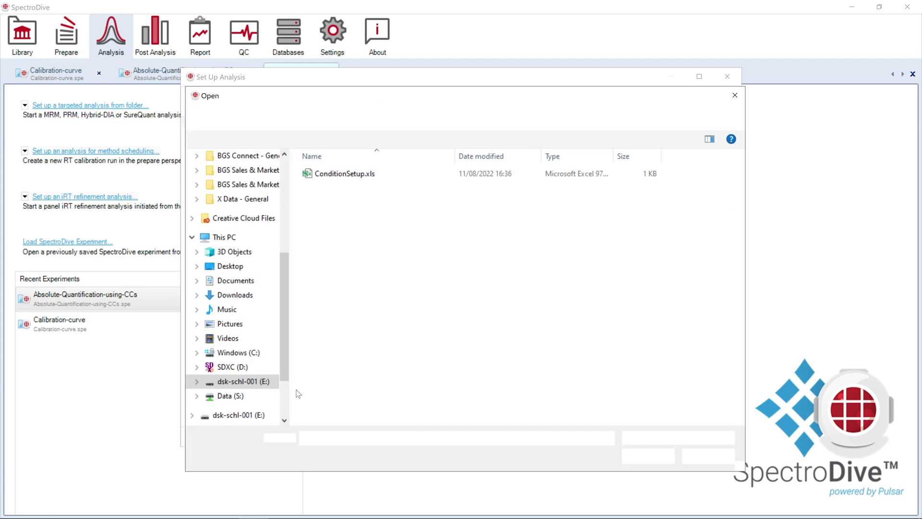
pyautogui.click(407, 171)
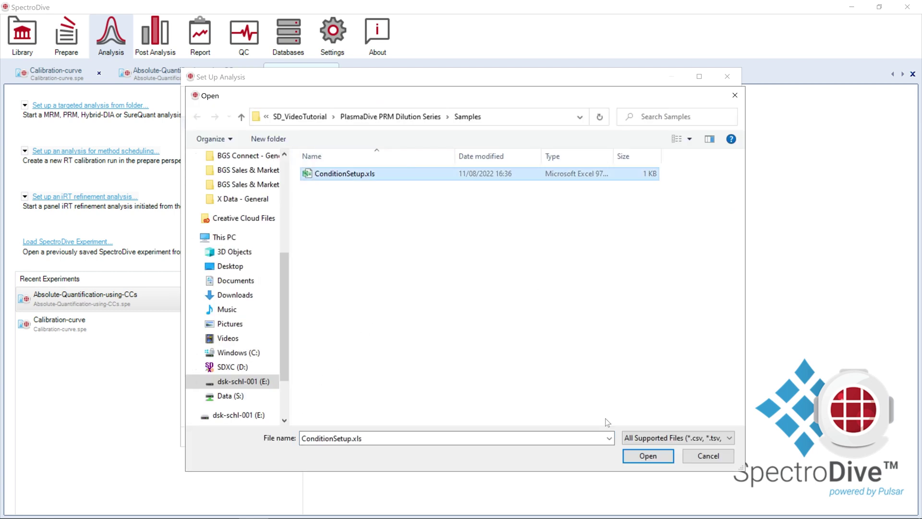
pyautogui.click(632, 457)
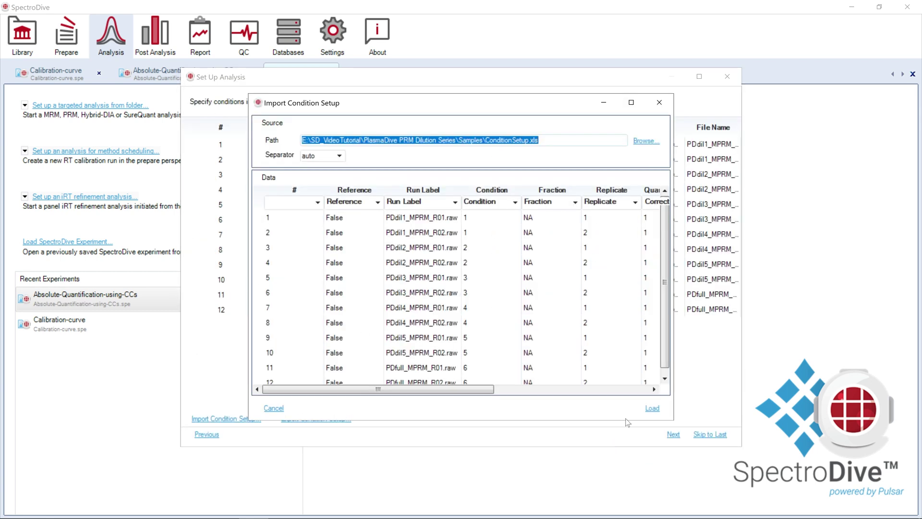
pyautogui.click(652, 408)
pyautogui.click(671, 434)
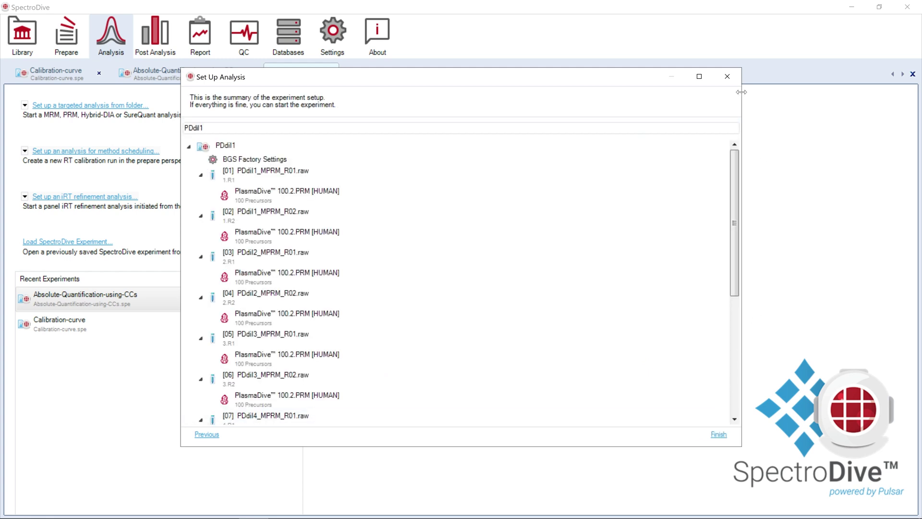
pyautogui.click(727, 76)
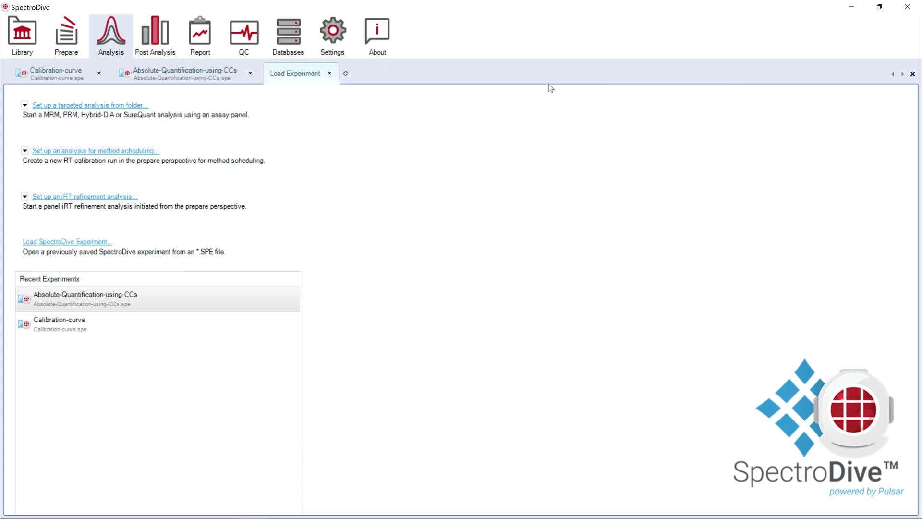
# Step: Switch to the Absolute-Quantification-using-CCs experiment to view the ANGT_HUMAN calibration curve
pyautogui.click(205, 80)
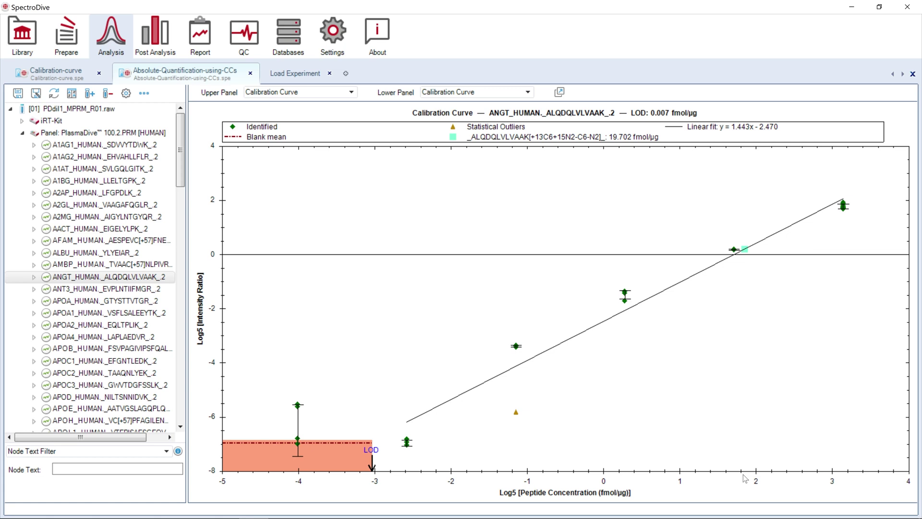
# Step: Show the Transition Group Report with EG.AbsoluteAmount values in fmol/ug
pyautogui.click(206, 42)
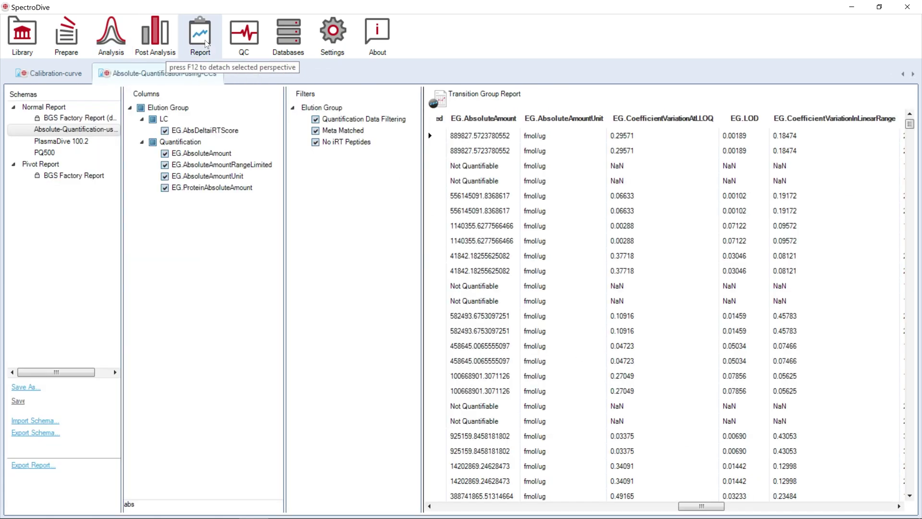